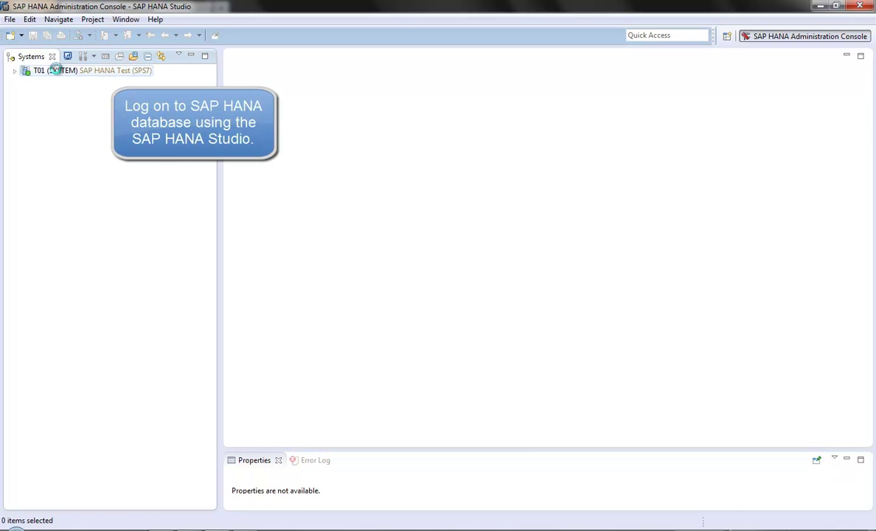
- Open the T01 system's backup catalog and show the details of the data backup started 11.04.2014 02:00:08
double_click(56, 70)
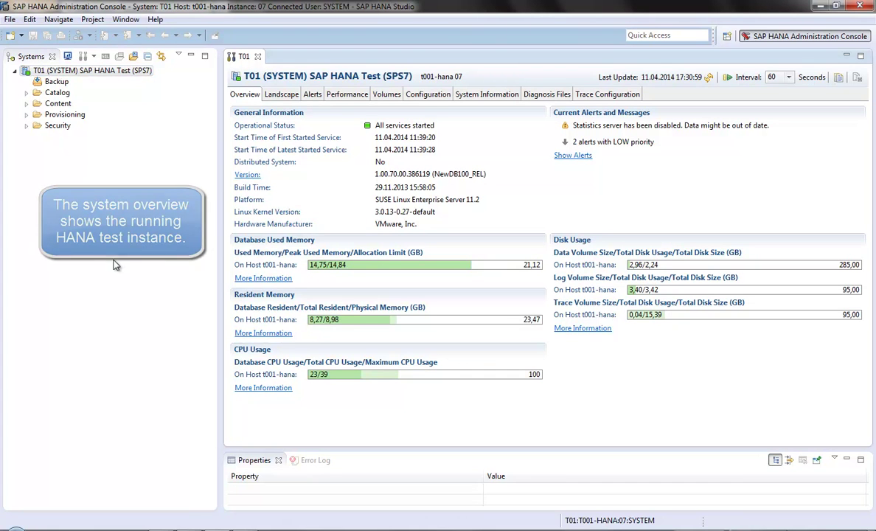
double_click(62, 83)
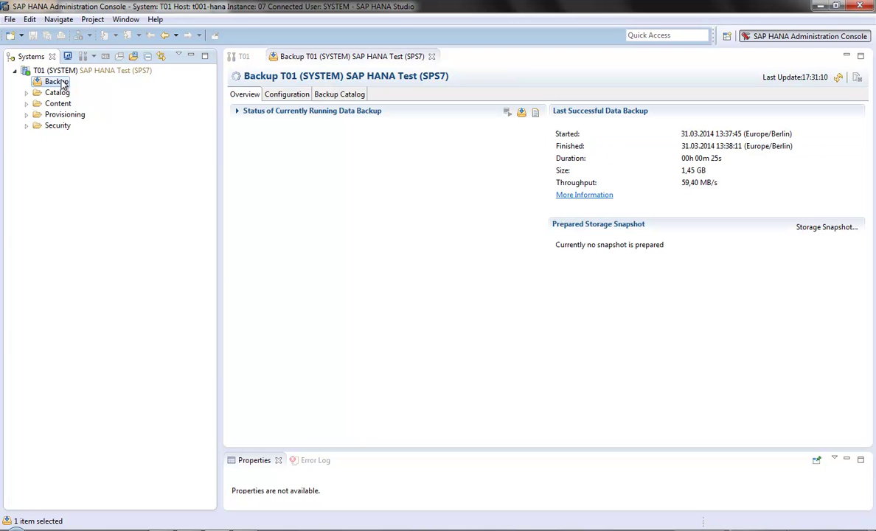
left_click(352, 95)
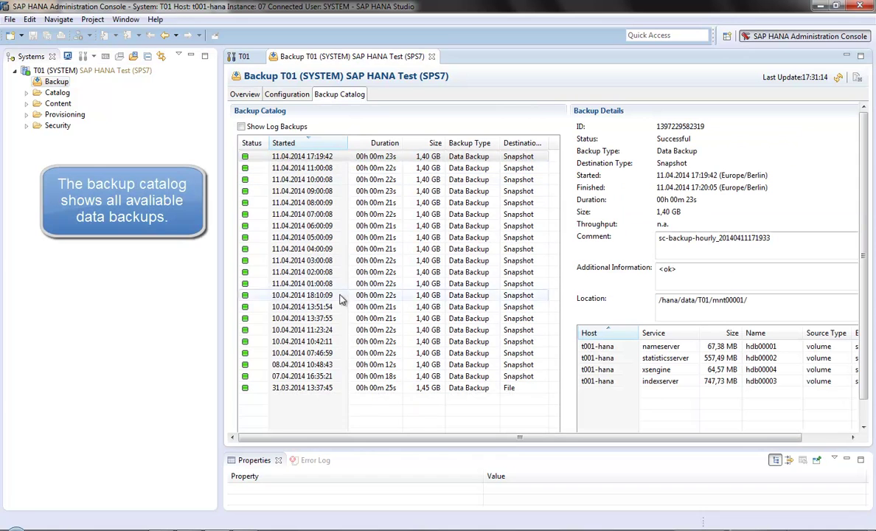
left_click(323, 273)
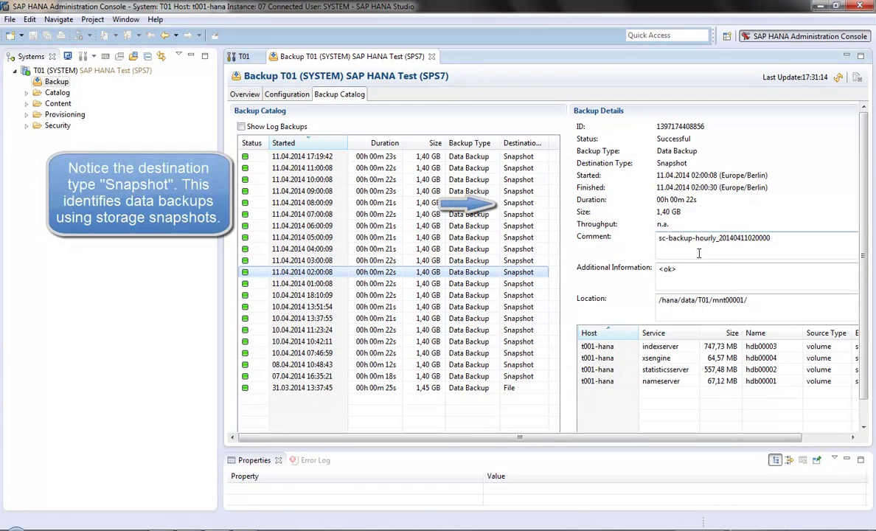
- Narrow the Host, Service and Name columns and adjust the neighbouring columns in the backup details table to make room for EBID
left_click_drag(639, 333, 617, 333)
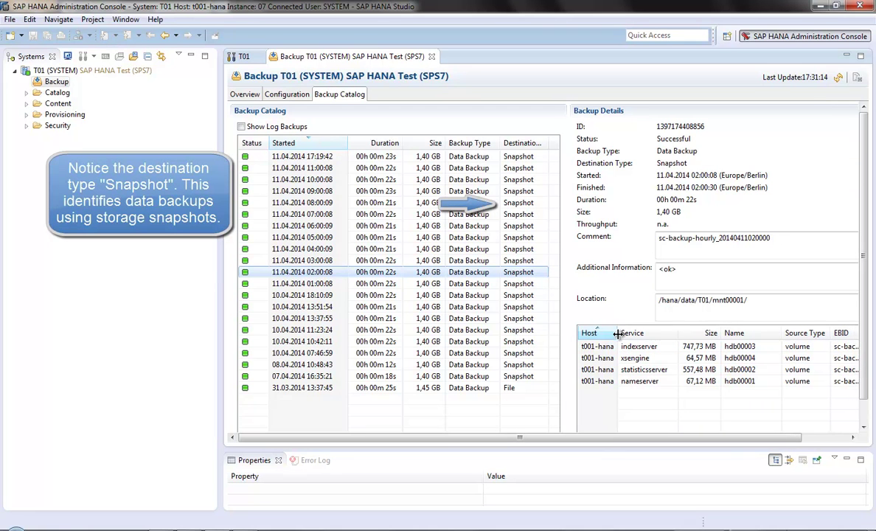
left_click_drag(679, 333, 657, 333)
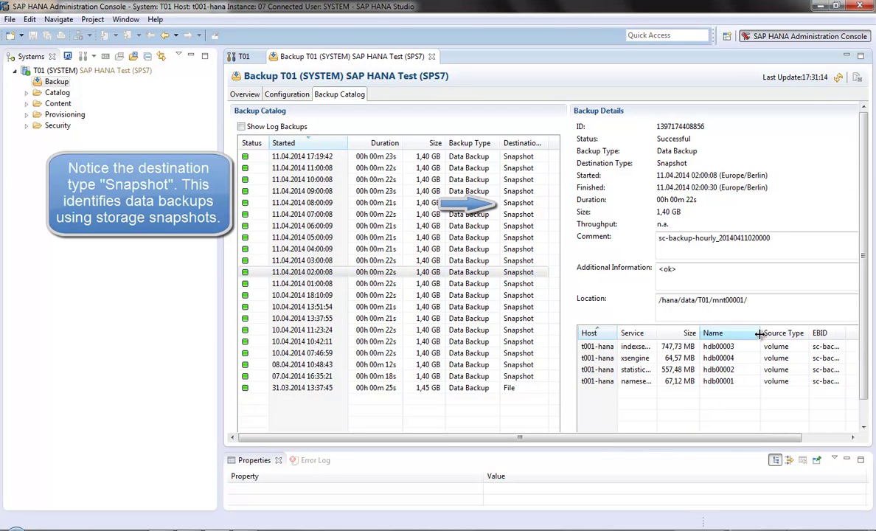
left_click_drag(760, 334, 733, 333)
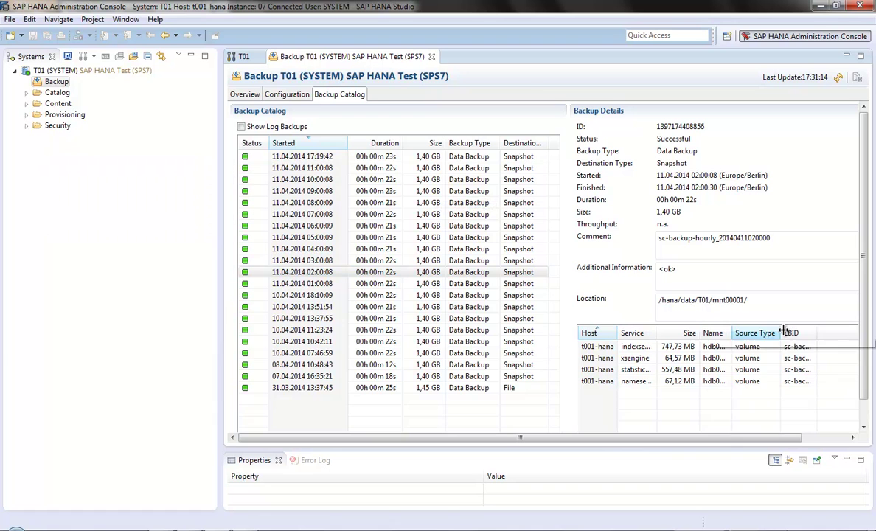
mouse_move(791, 333)
left_mouse_down()
mouse_move(668, 333)
mouse_move(785, 333)
left_mouse_up()
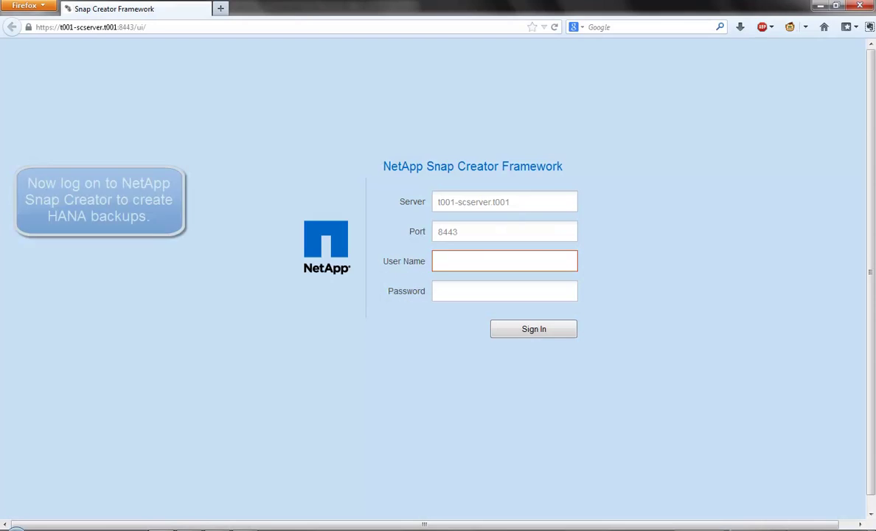
- Switch to NetApp Snap Creator in Firefox and sign in with the user name and the account password
left_click(459, 257)
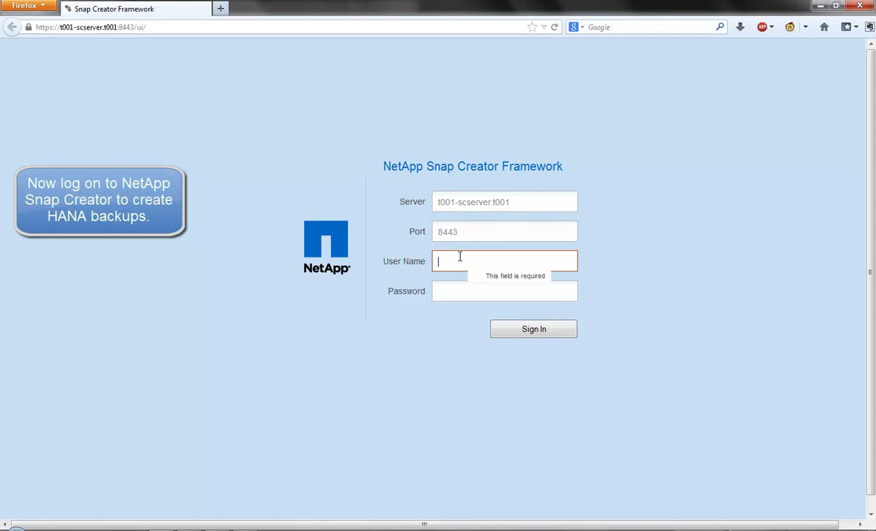
type("tob")
key("Tab")
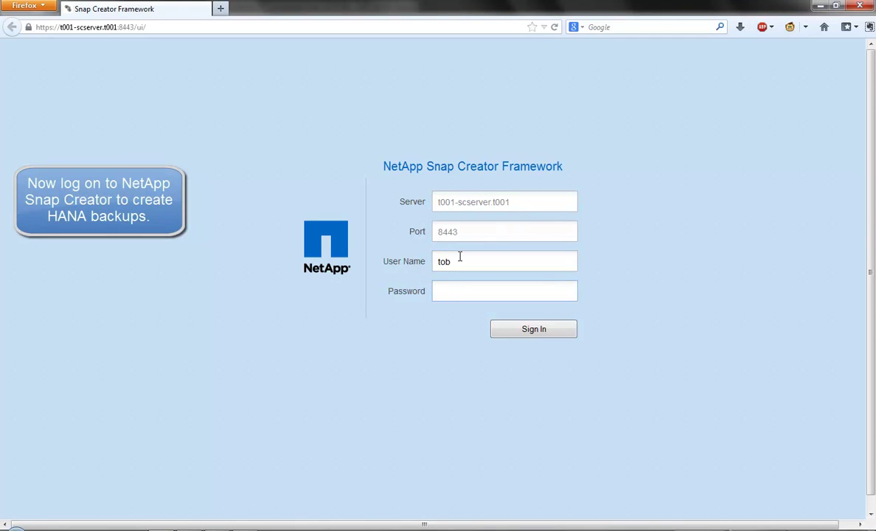
type("••••••••••")
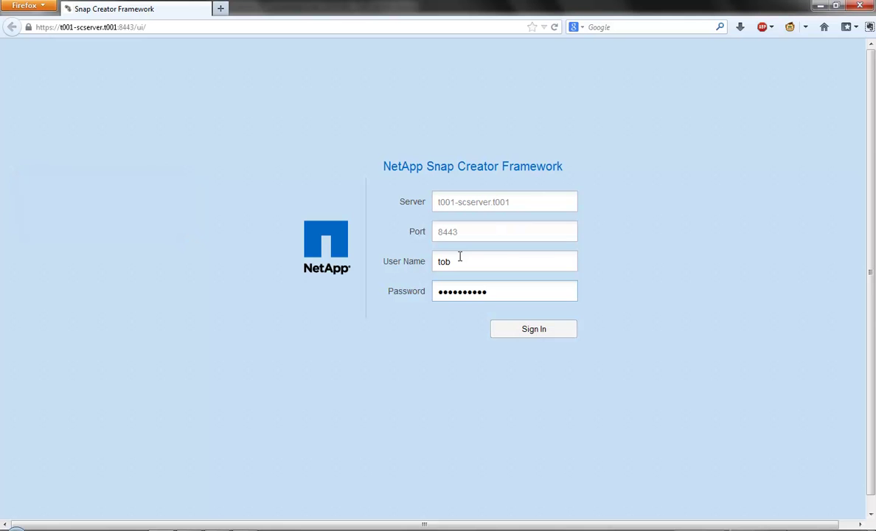
key("Return")
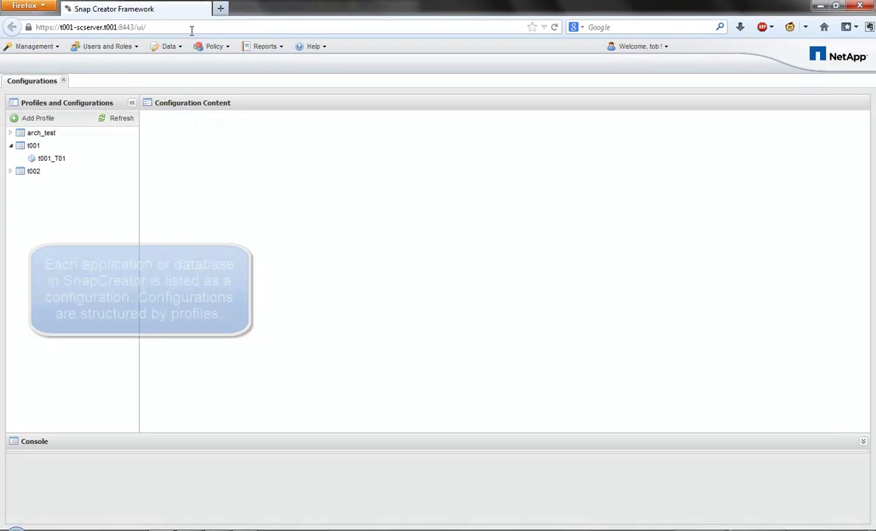
- Review the Volumes, Snapshot, SnapVault, SAP HANA Community and Agent settings of the t001_T01 configuration
left_click(42, 161)
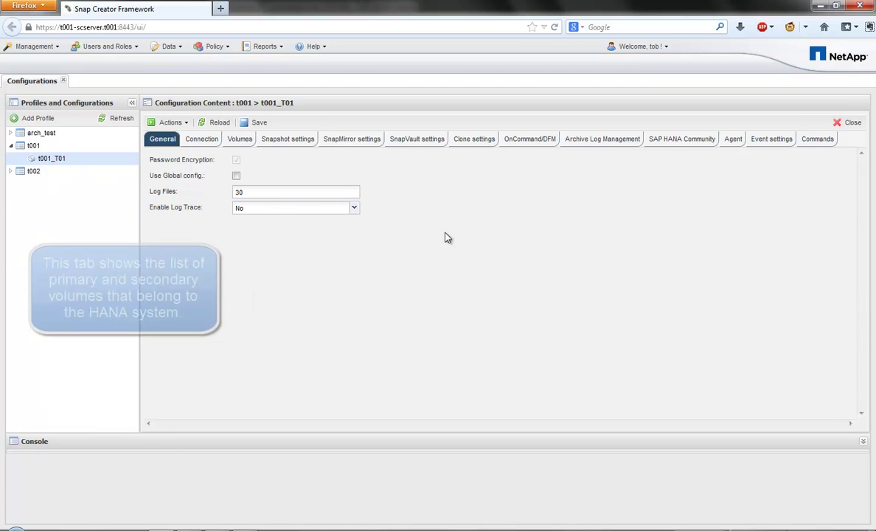
left_click(239, 142)
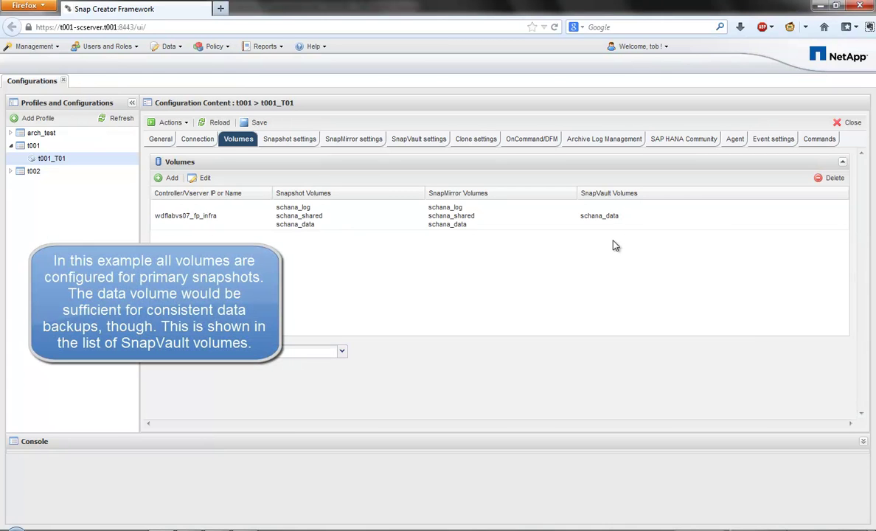
left_click(301, 141)
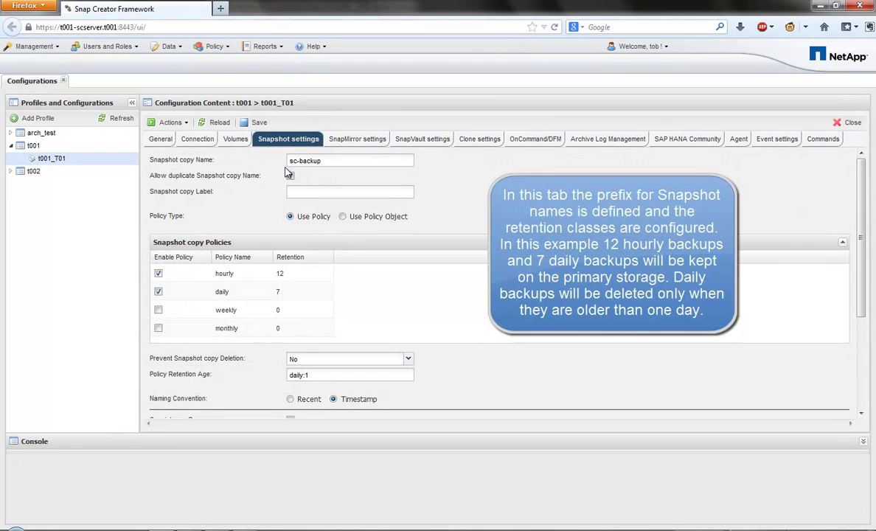
left_click(418, 141)
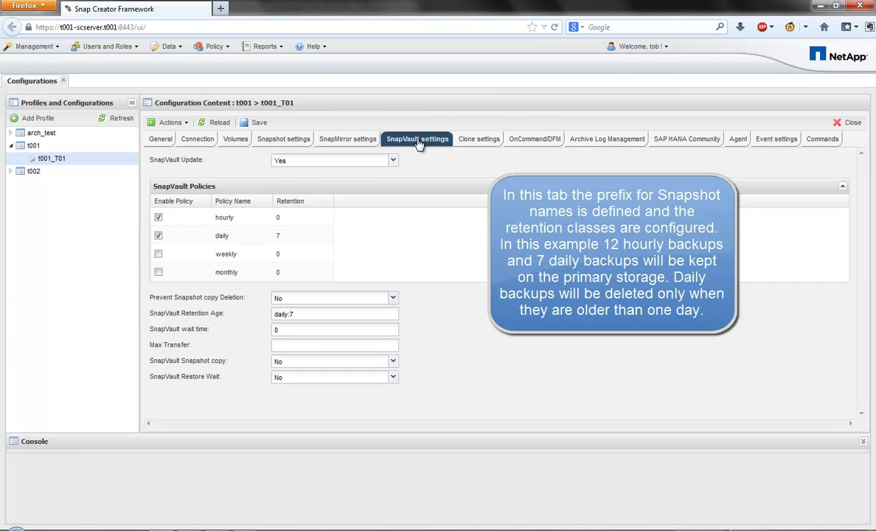
left_click(671, 143)
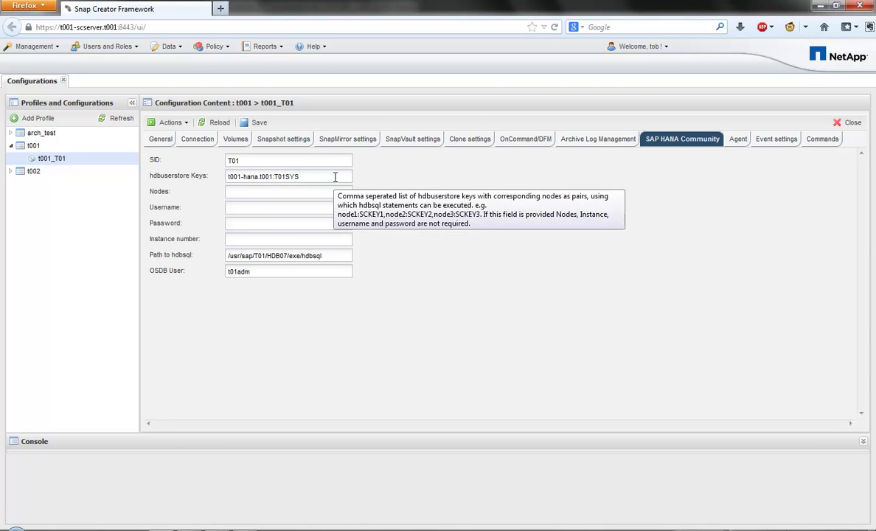
left_click(737, 140)
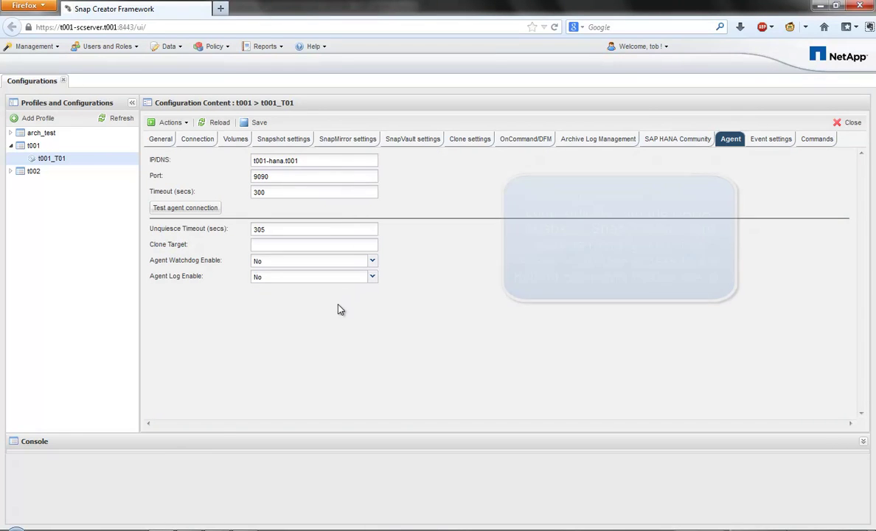
- Enlarge the console area and run a backup of the t001_T01 configuration with the hourly policy
left_click_drag(219, 433, 233, 248)
left_click(171, 122)
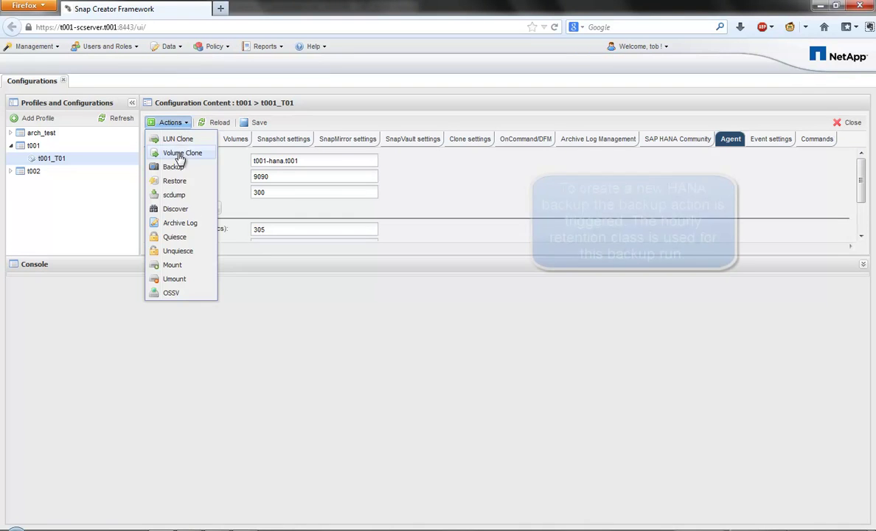
left_click(174, 168)
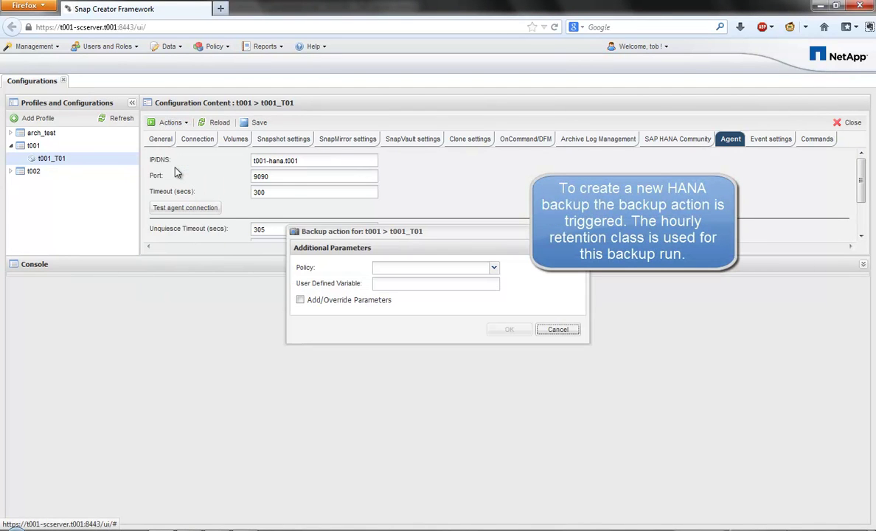
left_click(493, 268)
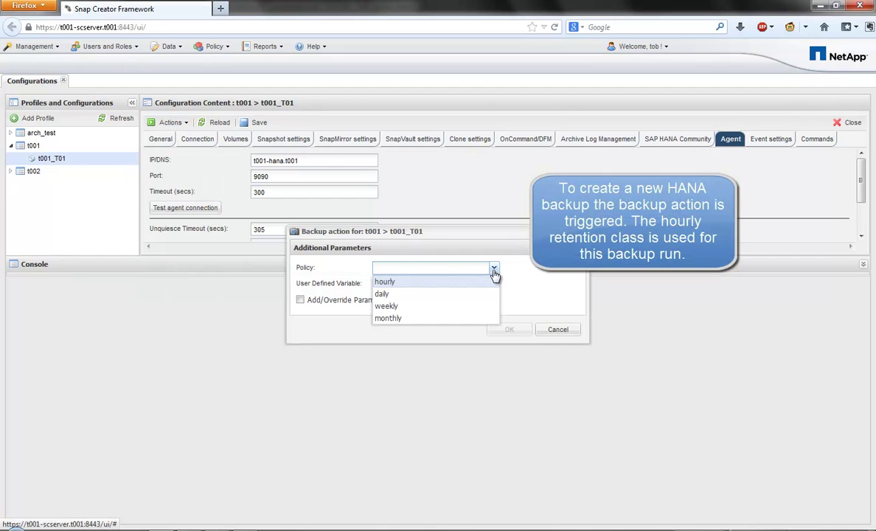
left_click(399, 282)
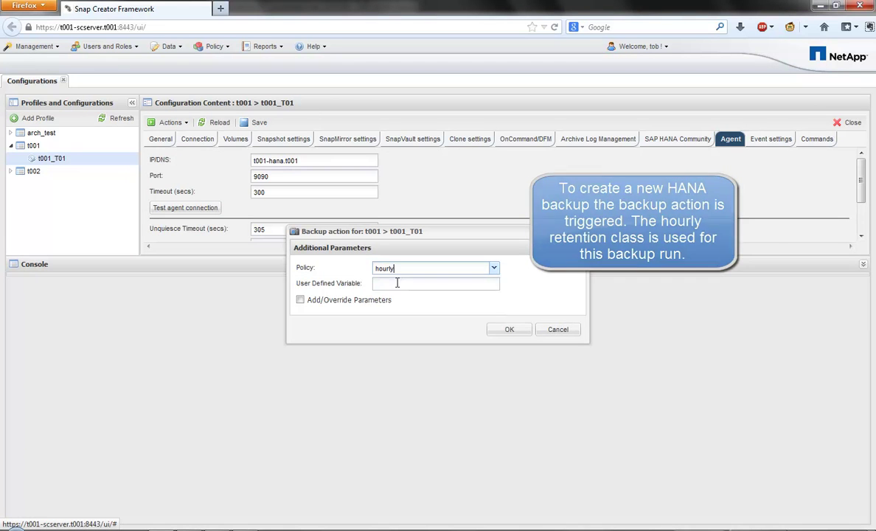
left_click(508, 332)
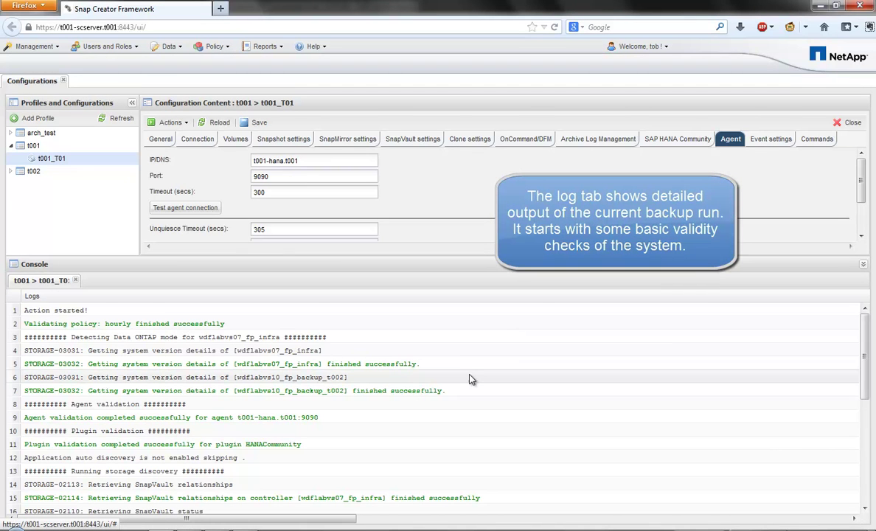
- Examine the backup run's console log from the validation checks through the quiesce commands, snapshot creation and unquiesce commands
scroll(470, 378, "down", 1)
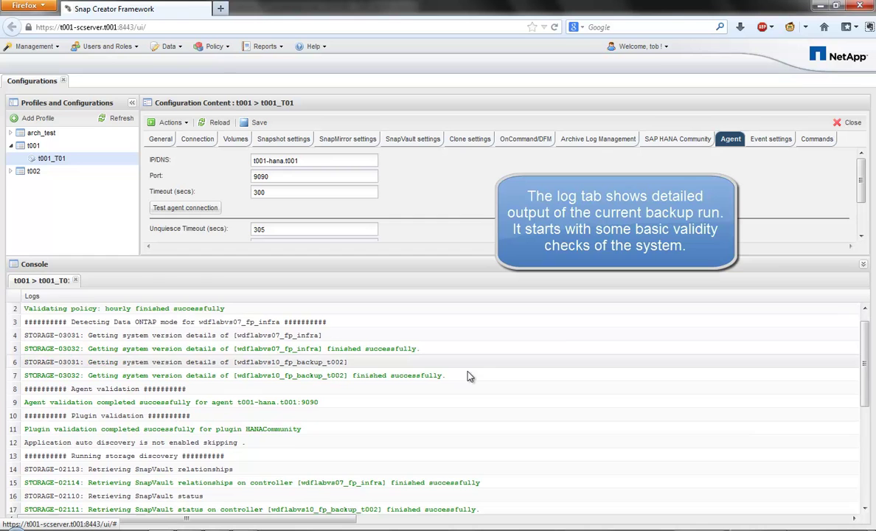
scroll(470, 377, "down", 7)
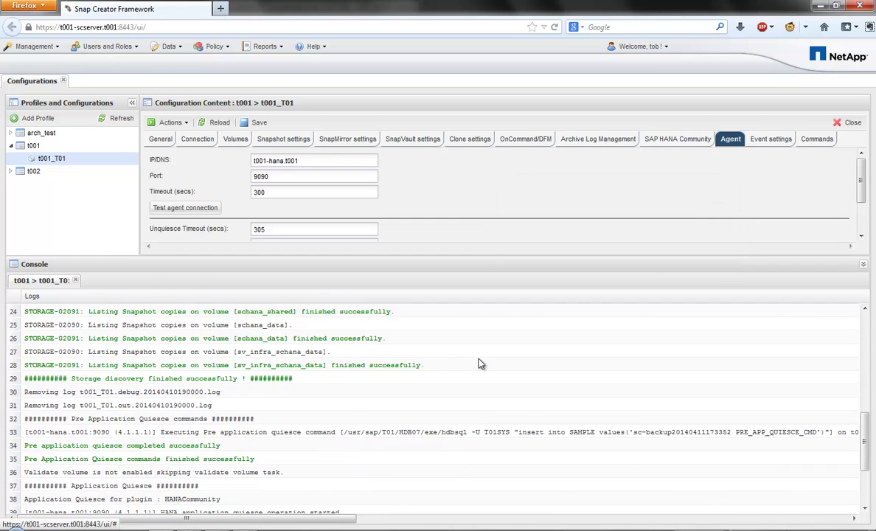
scroll(478, 362, "down", 2)
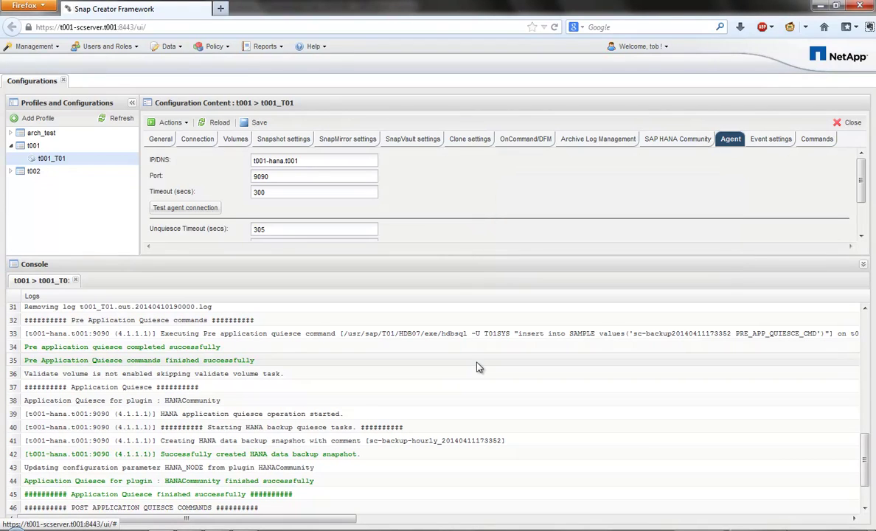
scroll(477, 367, "down", 3)
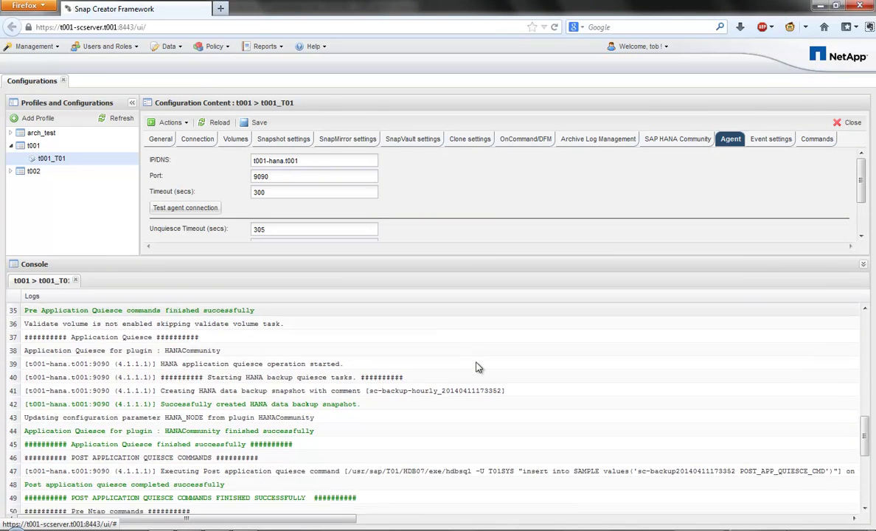
scroll(476, 368, "down", 2)
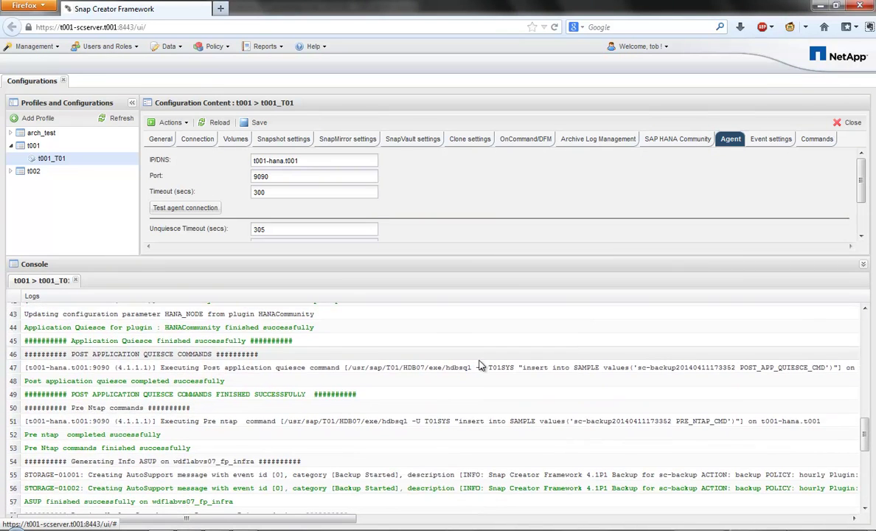
scroll(480, 366, "down", 3)
scroll(479, 366, "down", 4)
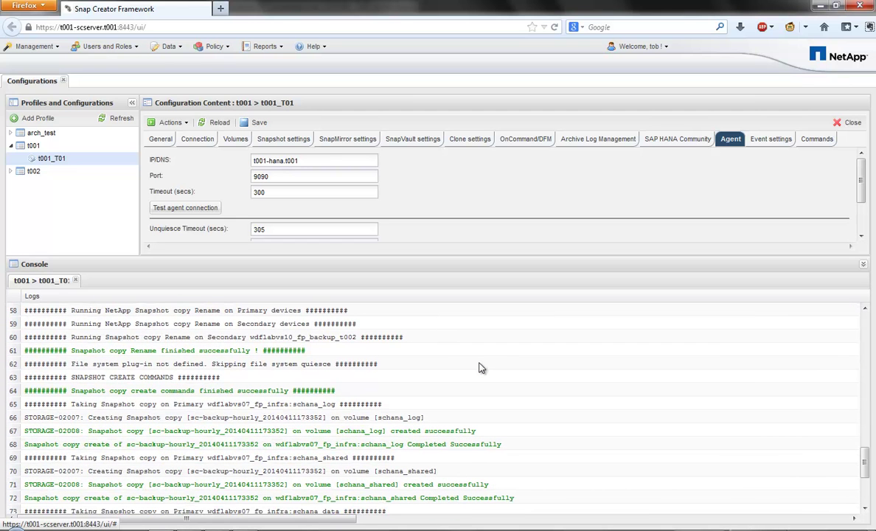
scroll(480, 367, "down", 4)
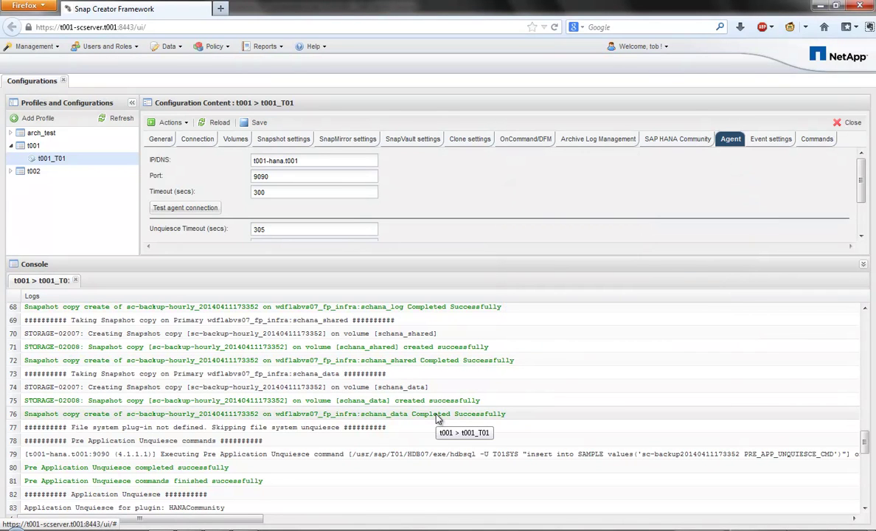
scroll(439, 428, "down", 5)
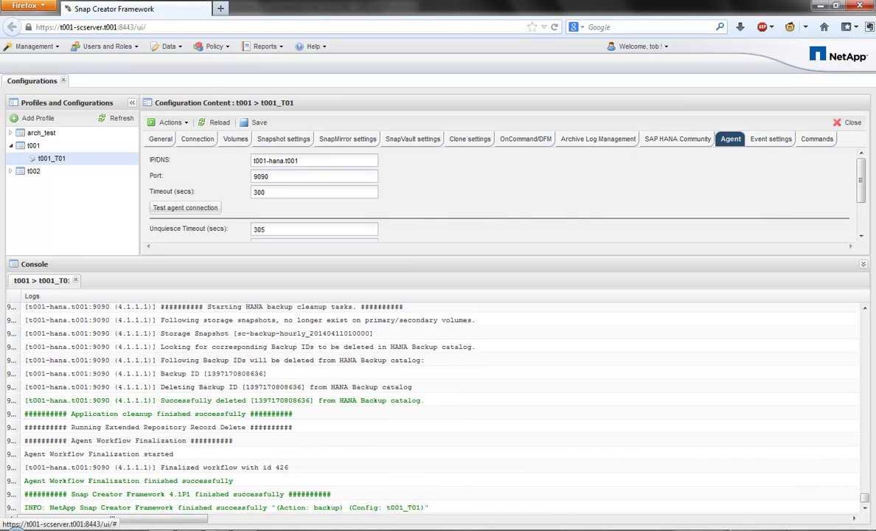
- Switch to SAP HANA Studio, refresh the backup catalog and show the details of the newest data backup
left_click(216, 528)
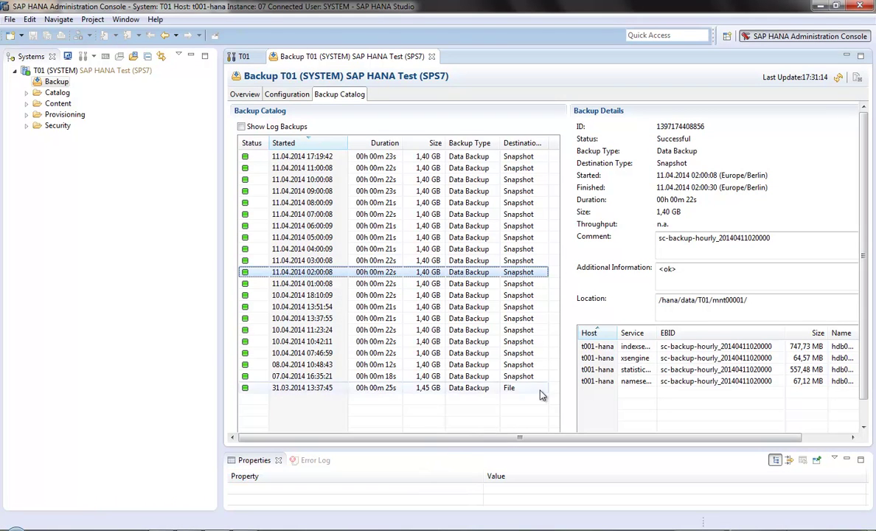
left_click(839, 80)
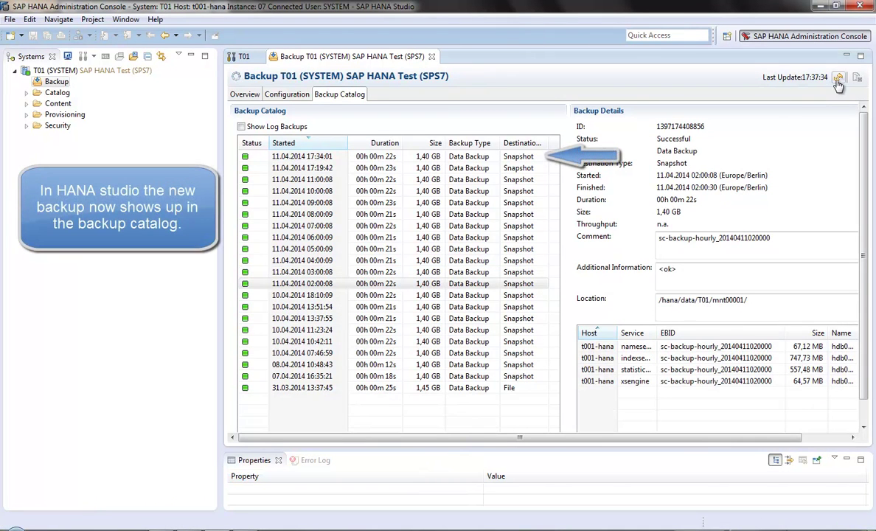
left_click(298, 158)
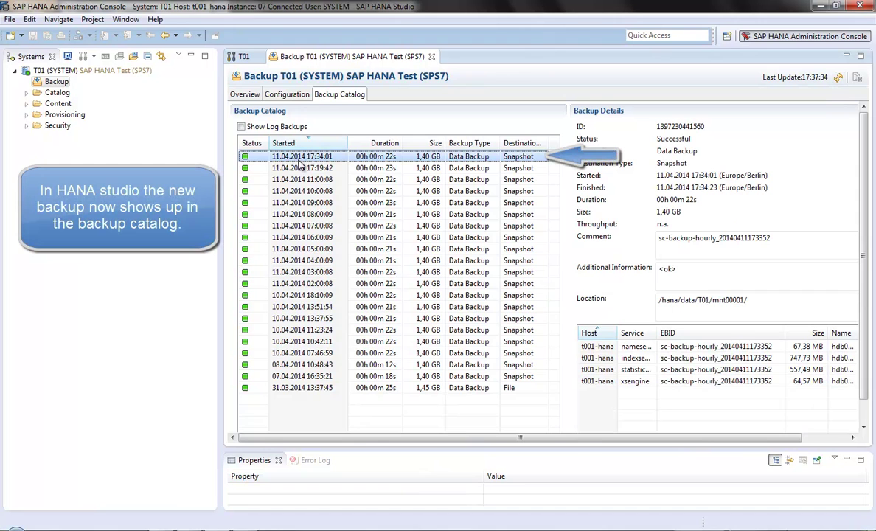